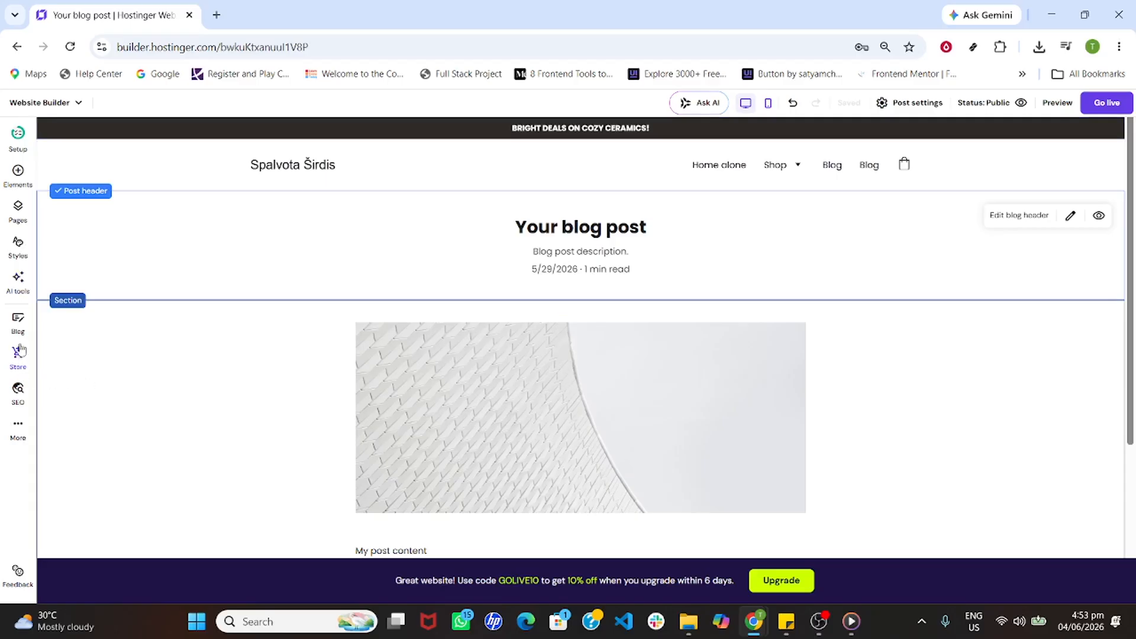
Add a new page to the website using the Single product template from the Online store category
click(22, 225)
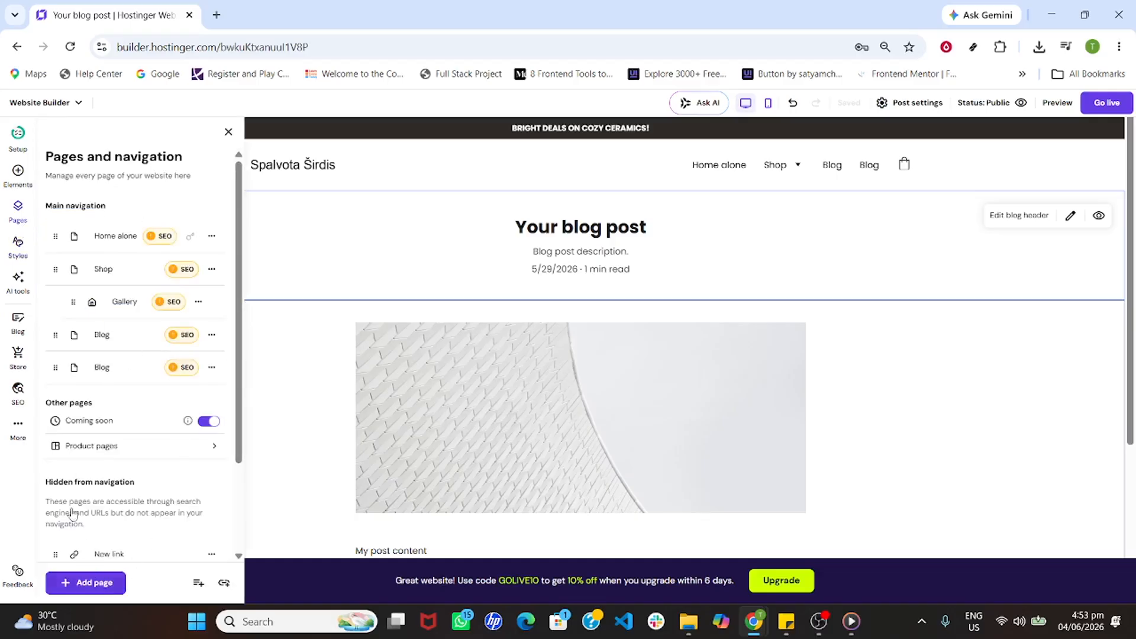
scroll(178, 370, down, 2)
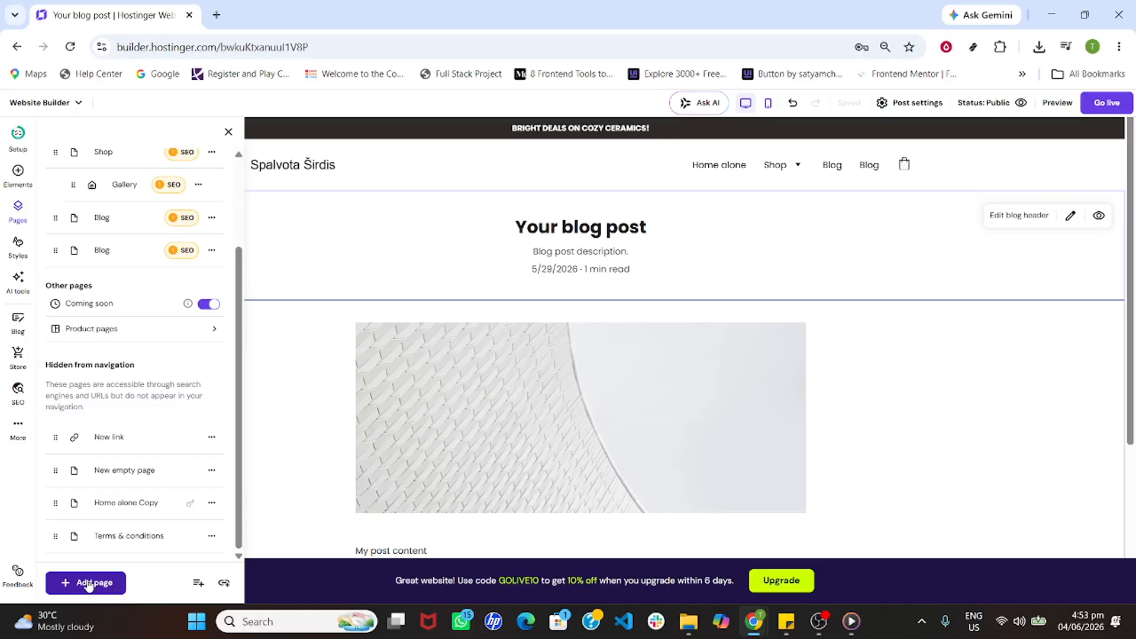
click(88, 585)
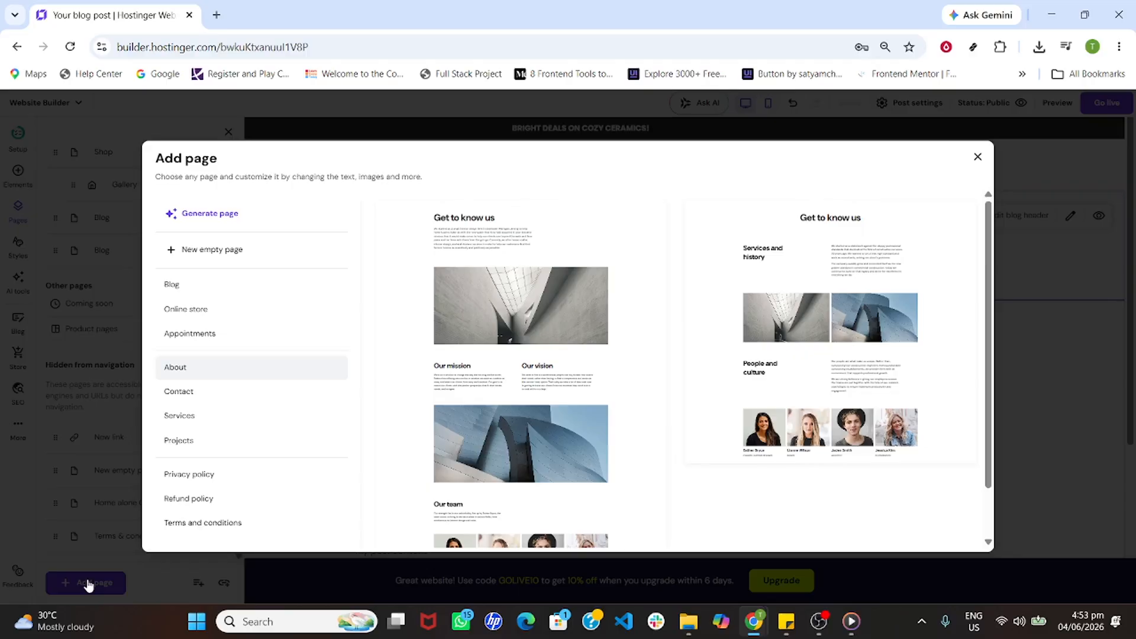
click(268, 304)
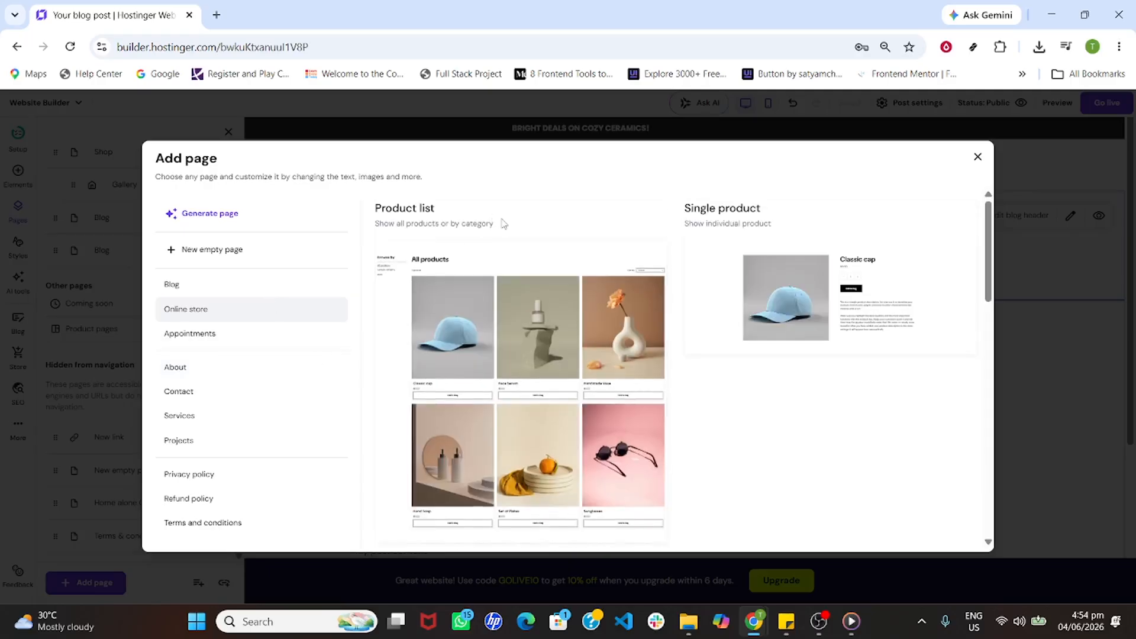
drag(502, 224, 379, 207)
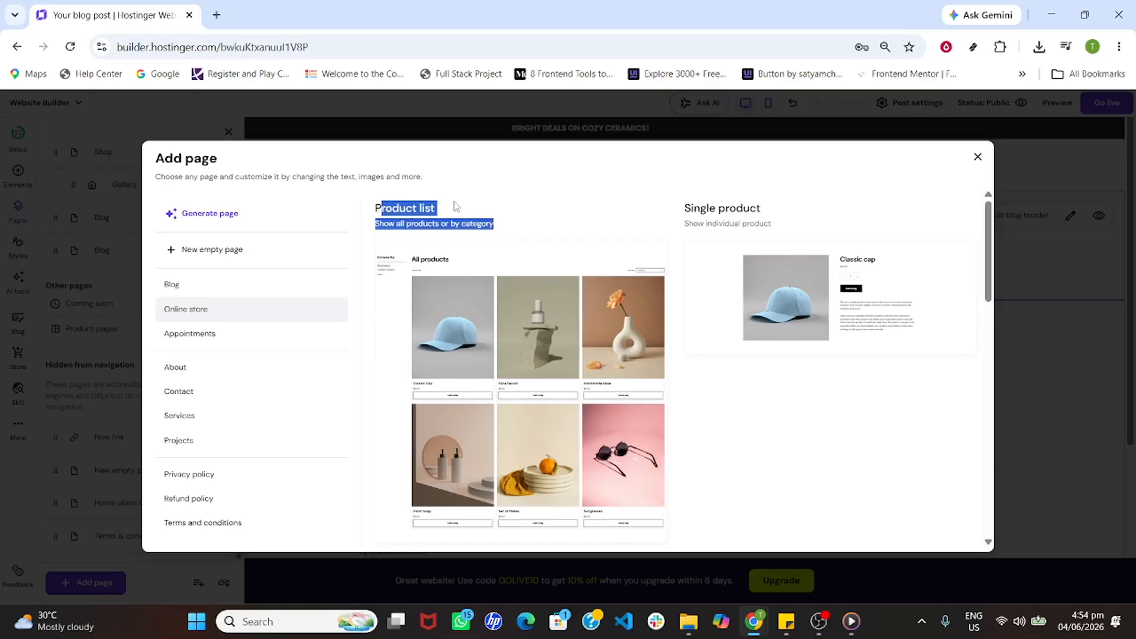
click(480, 208)
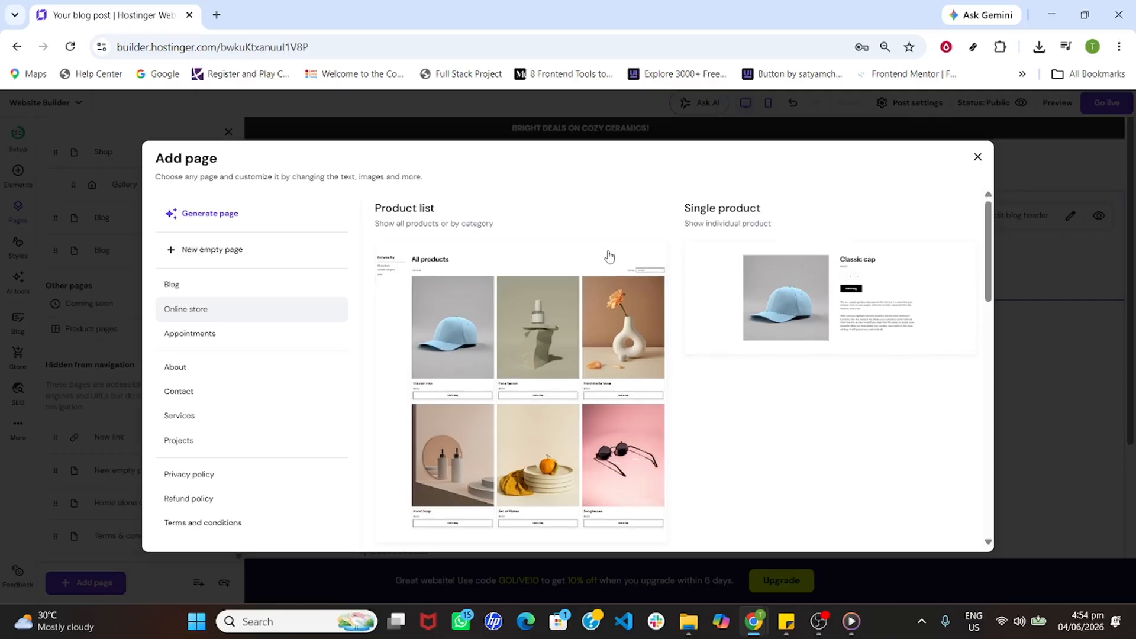
click(798, 318)
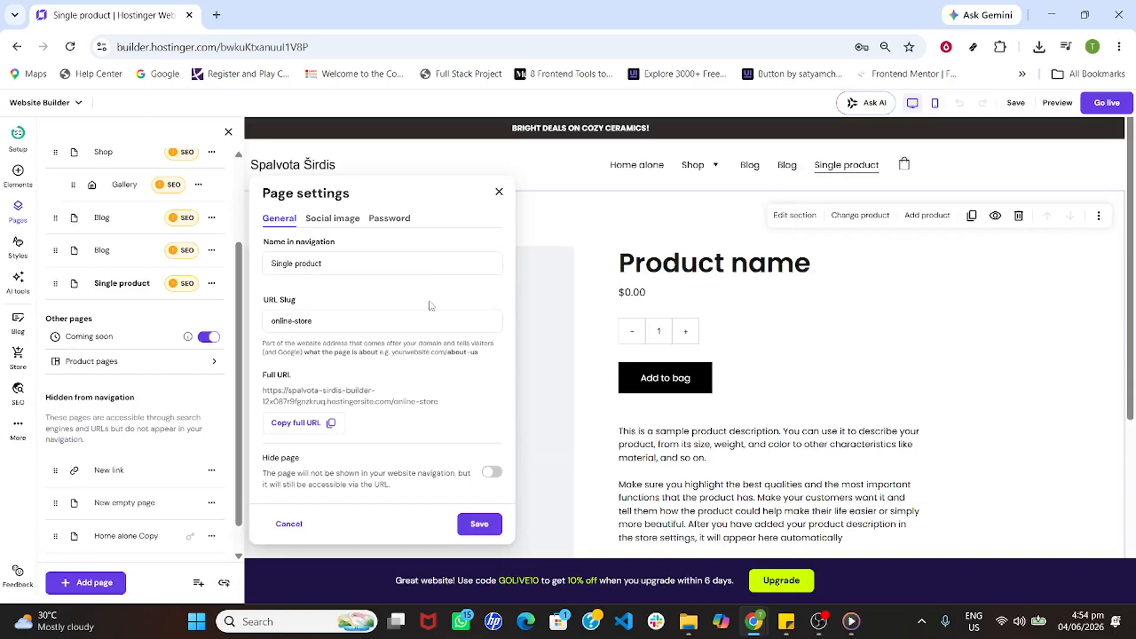
Review the navigation name and URL slug in the new Single product page's settings, and dismiss the settings
click(403, 264)
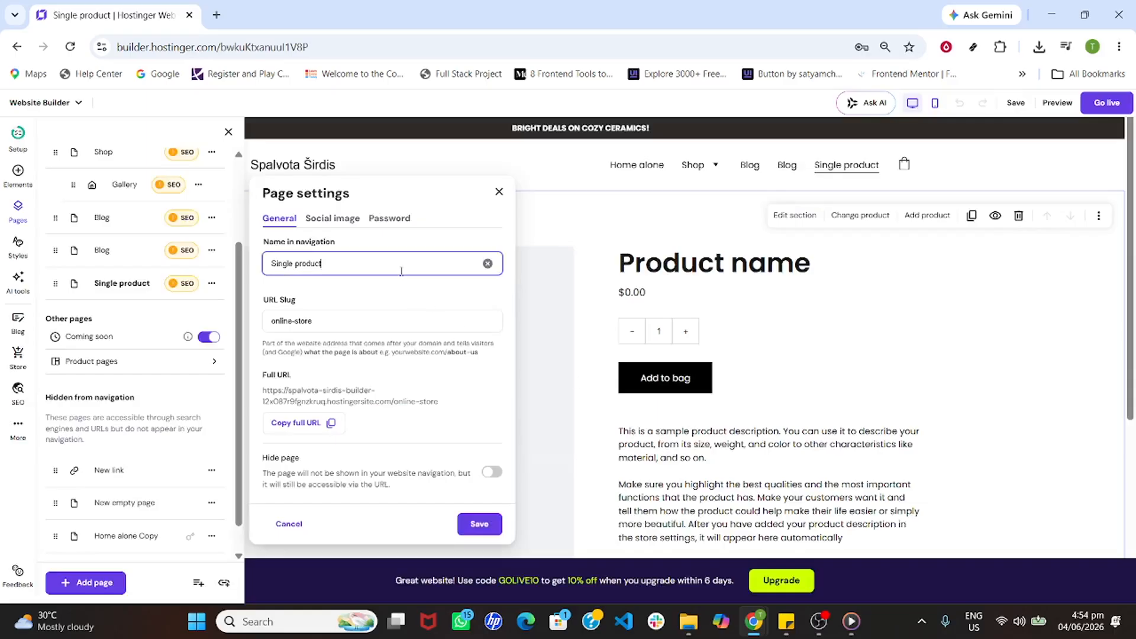
click(356, 340)
click(383, 321)
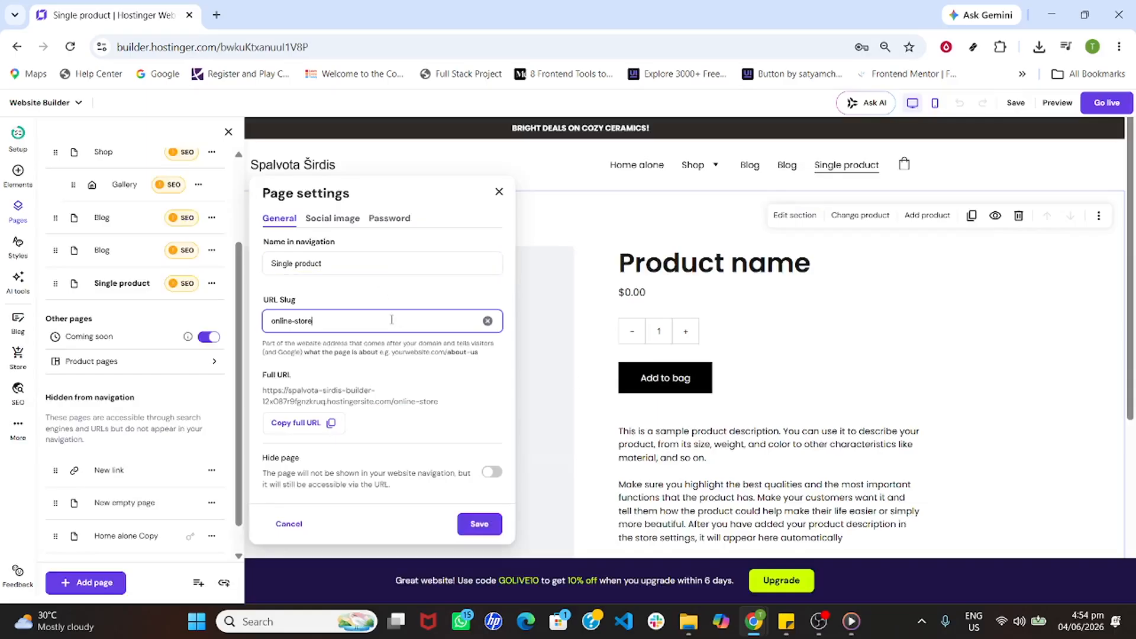
click(388, 267)
click(770, 283)
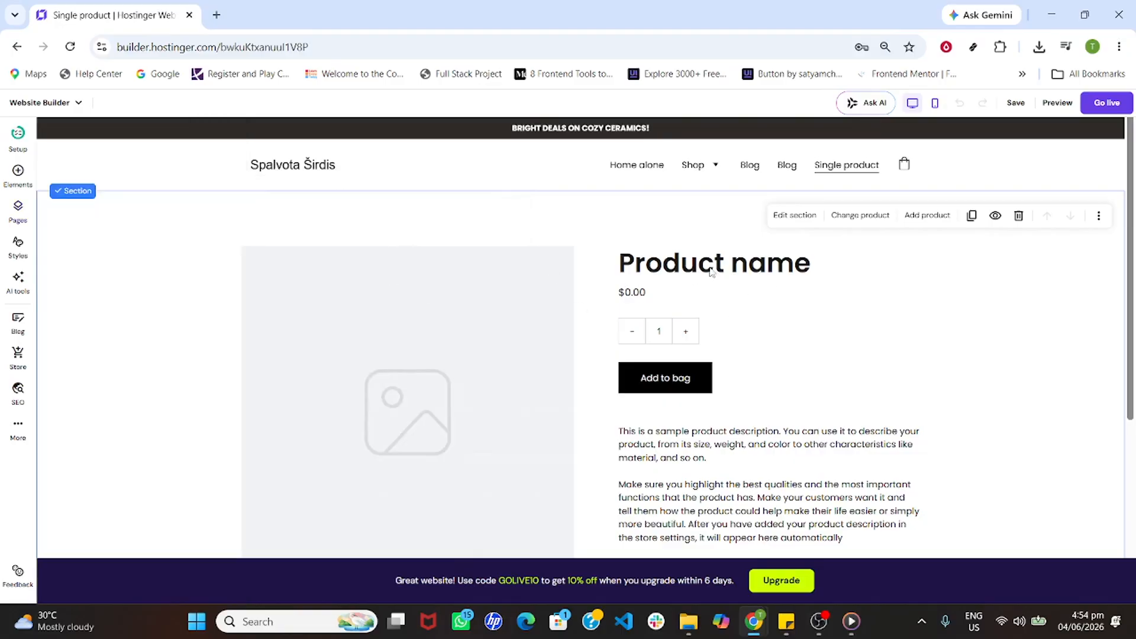
Check the product section's edit options, look over the page down to its footer, and dismiss the reload notice
click(795, 217)
click(918, 312)
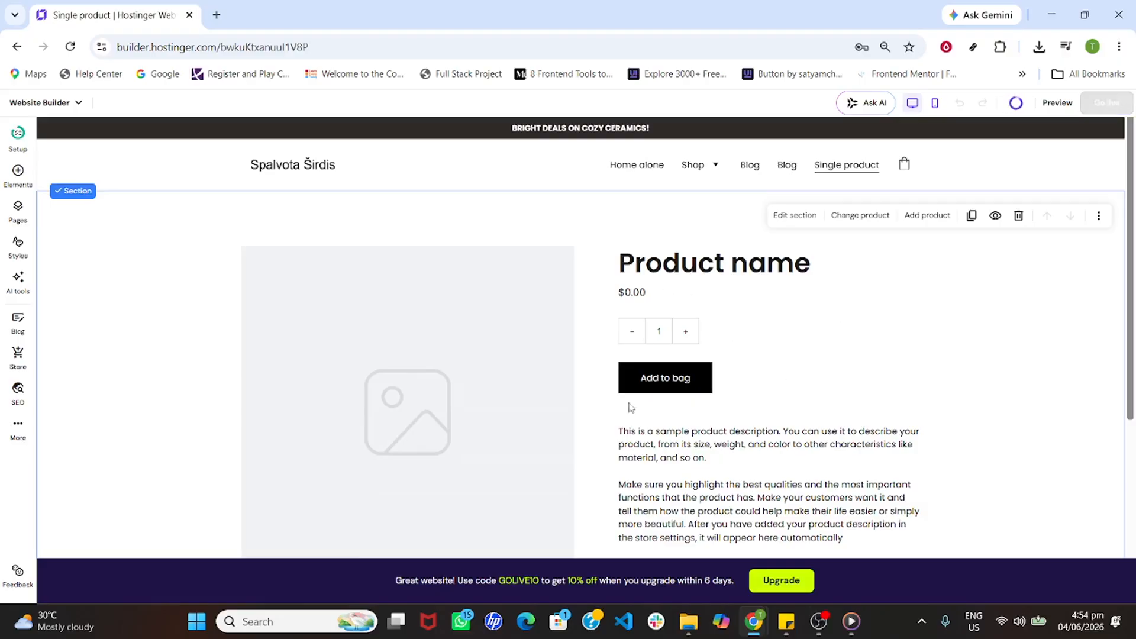
scroll(683, 467, down, 7)
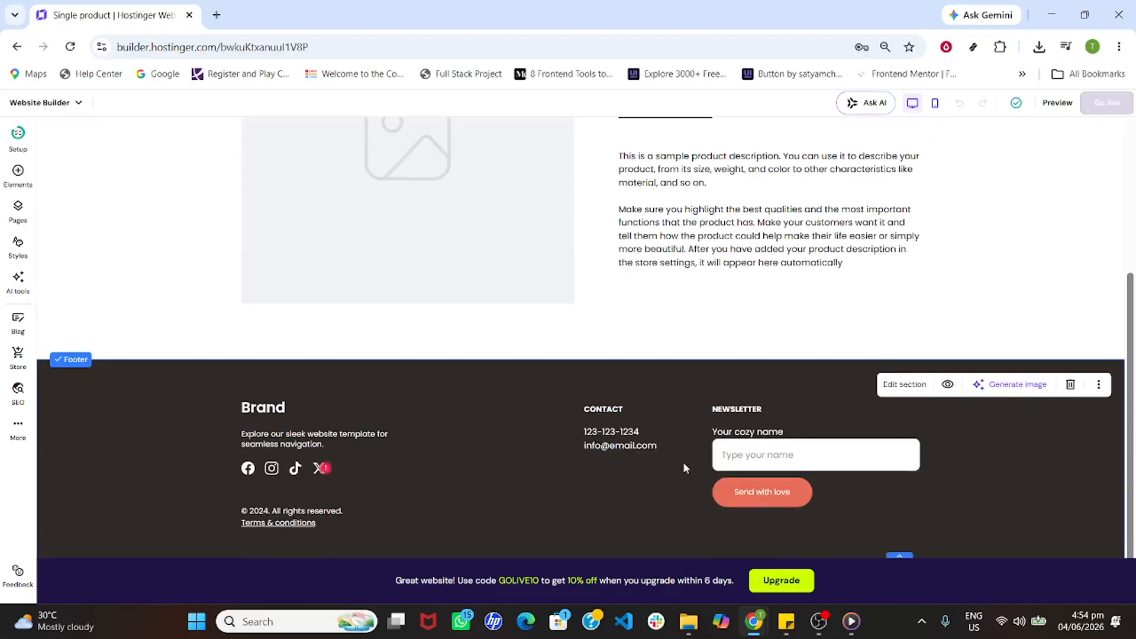
scroll(682, 466, up, 6)
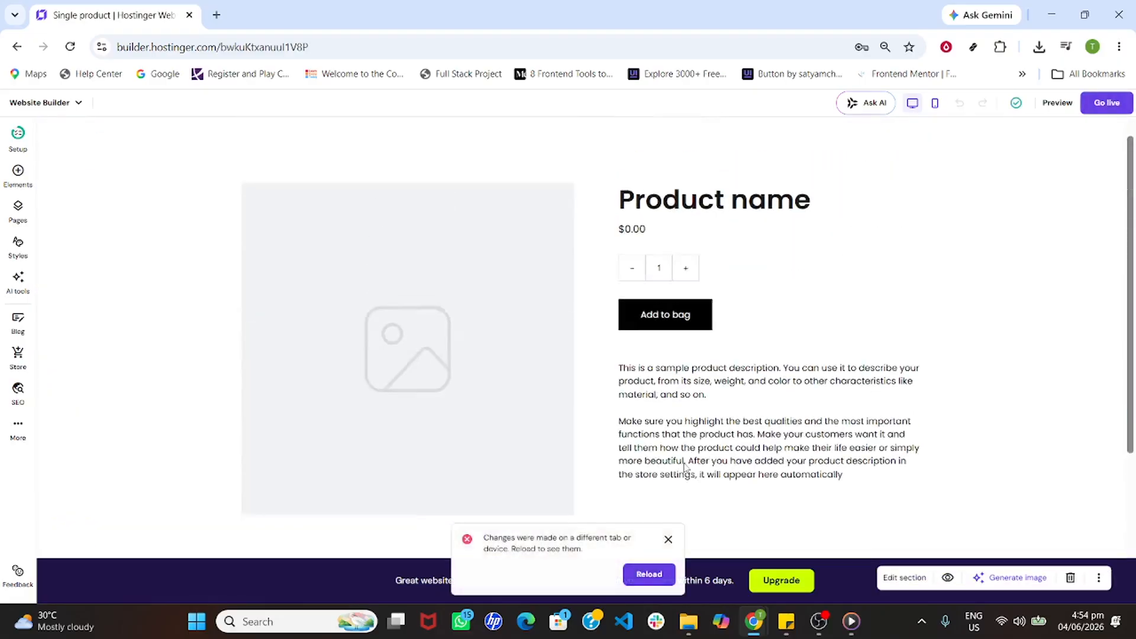
click(667, 540)
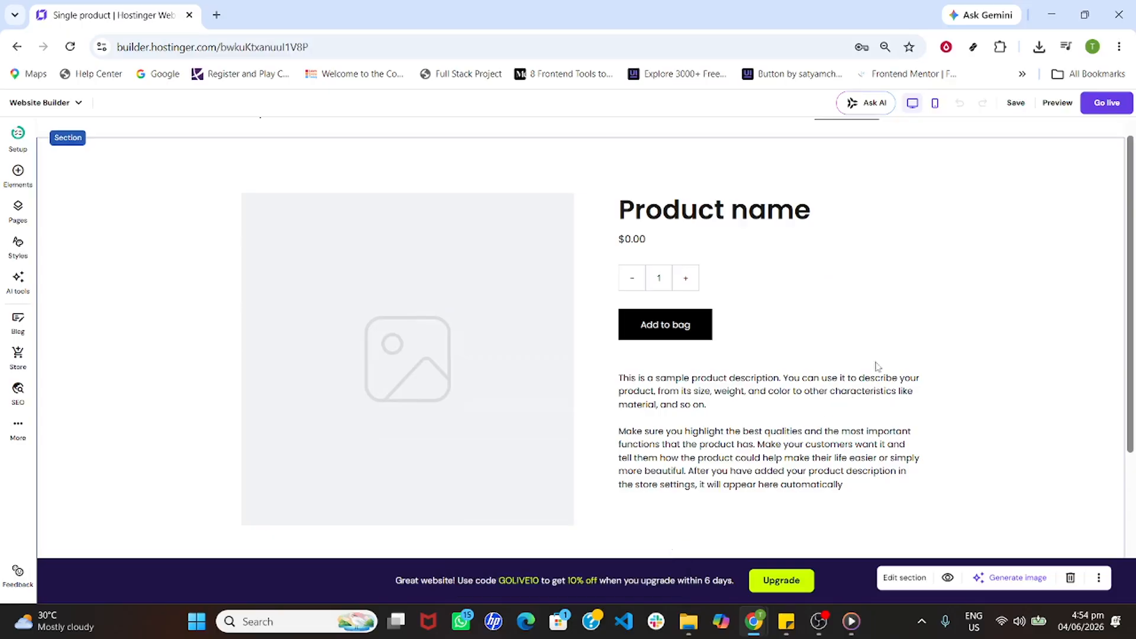
View the product section's settings for connecting a different product, close them, and look over the section
click(712, 207)
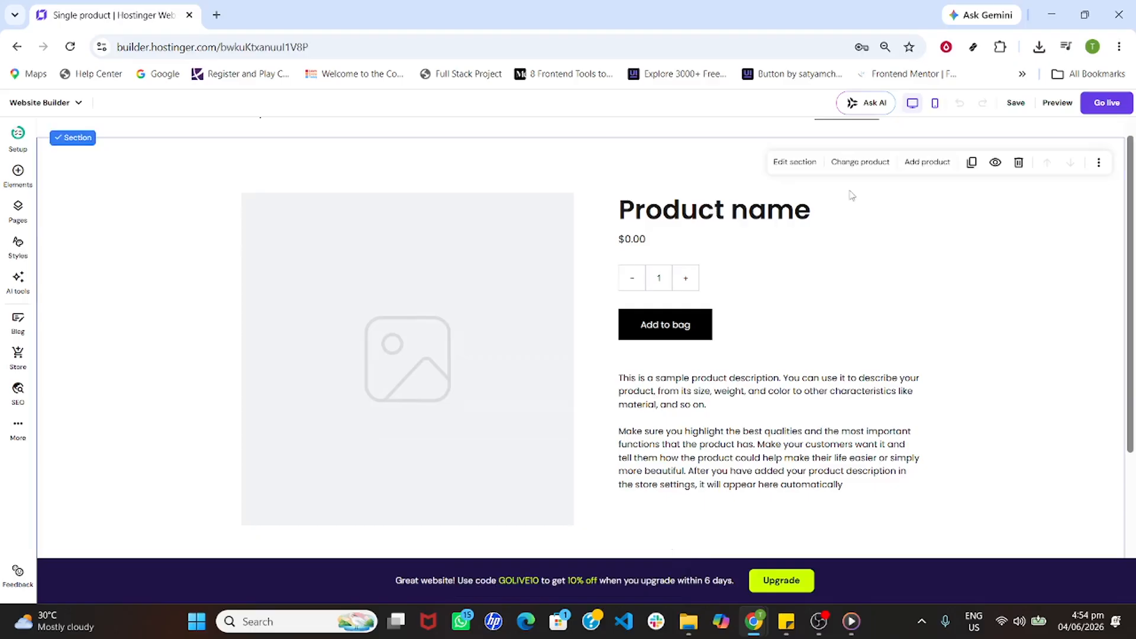
click(879, 171)
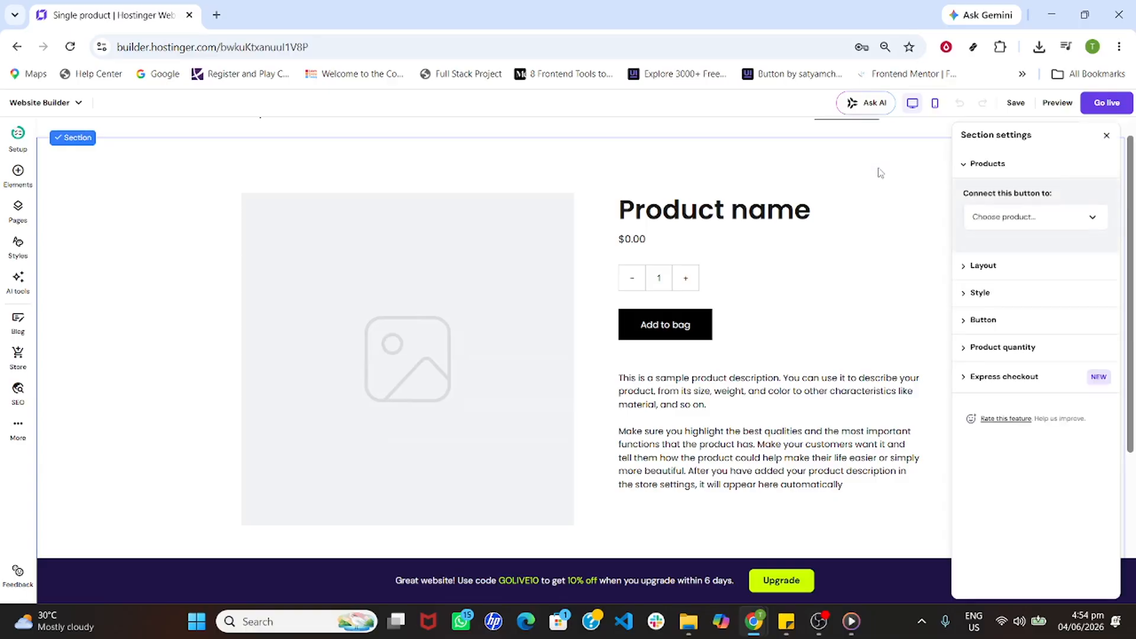
click(824, 295)
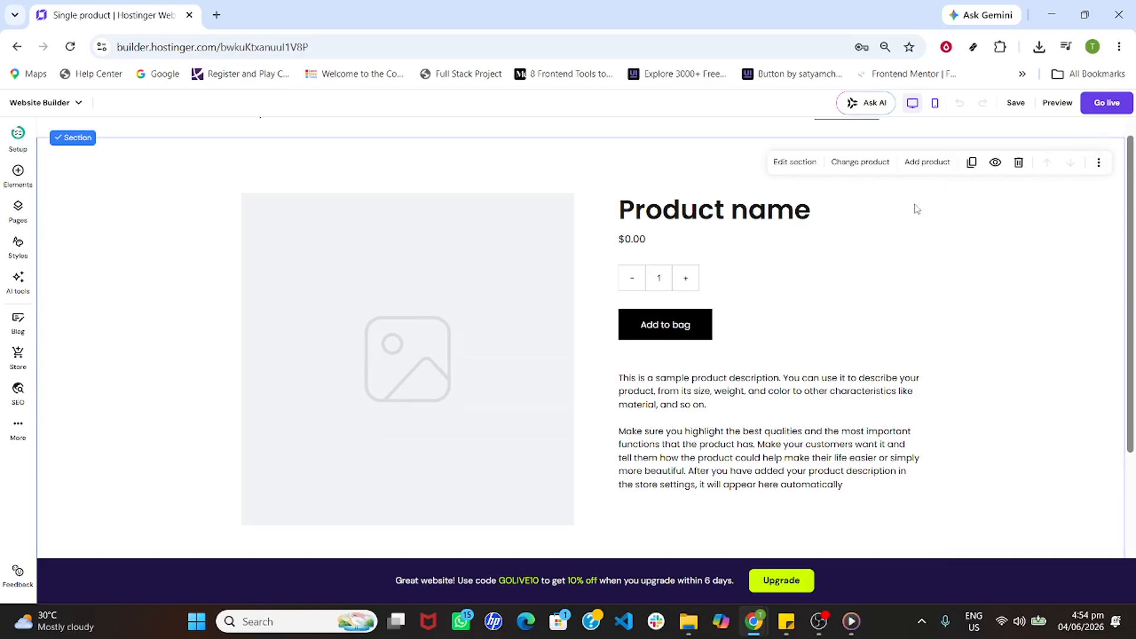
scroll(613, 314, up, 1)
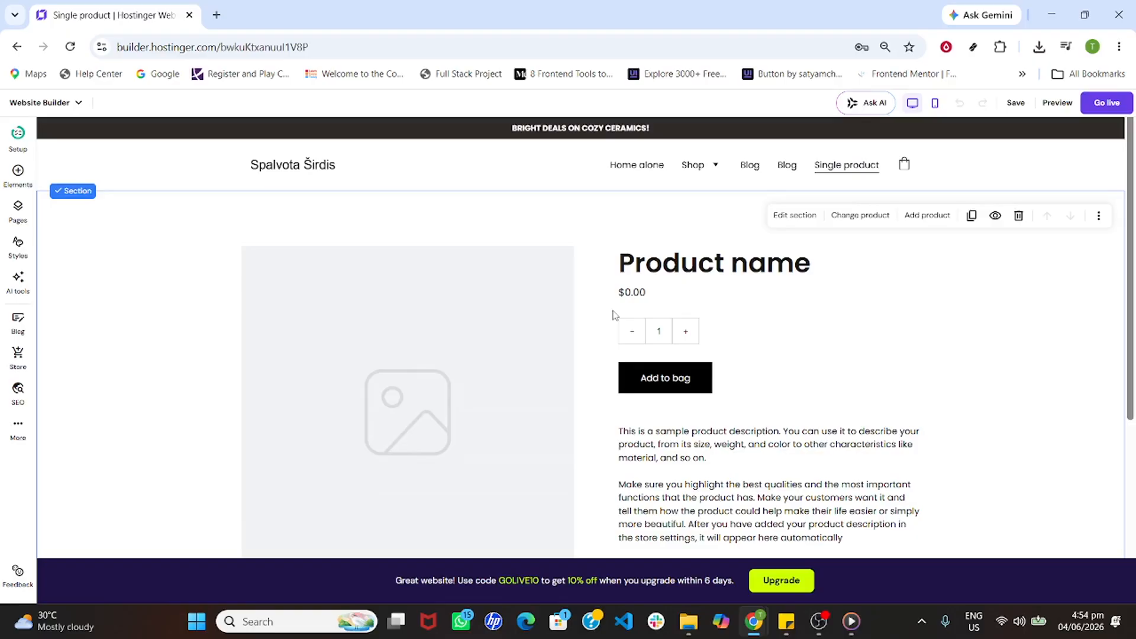
scroll(613, 314, down, 2)
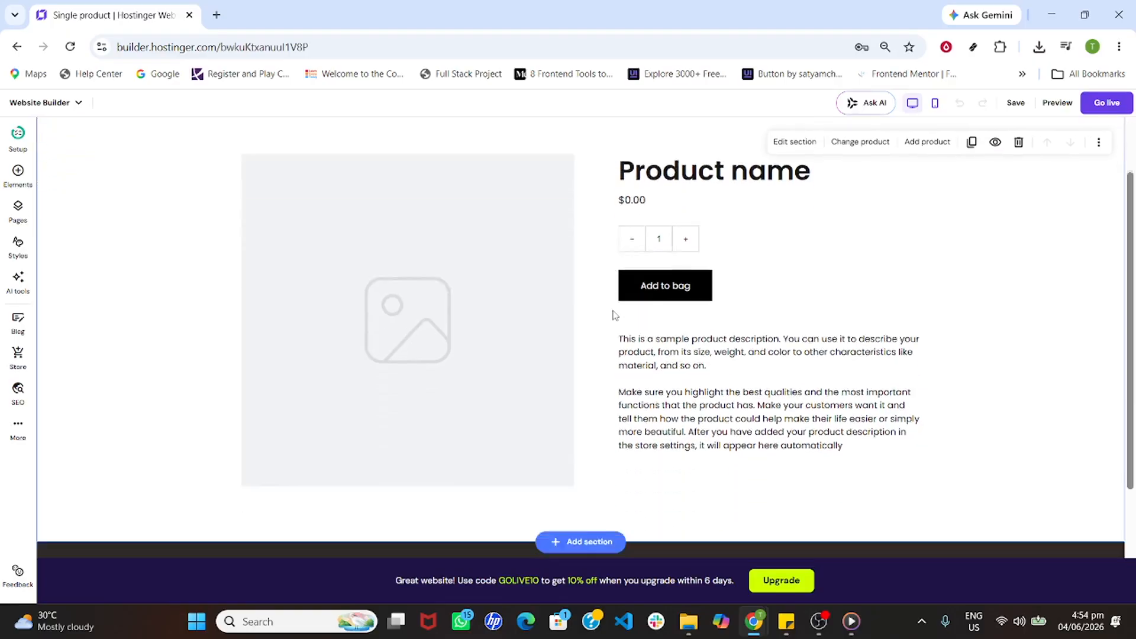
scroll(615, 317, up, 2)
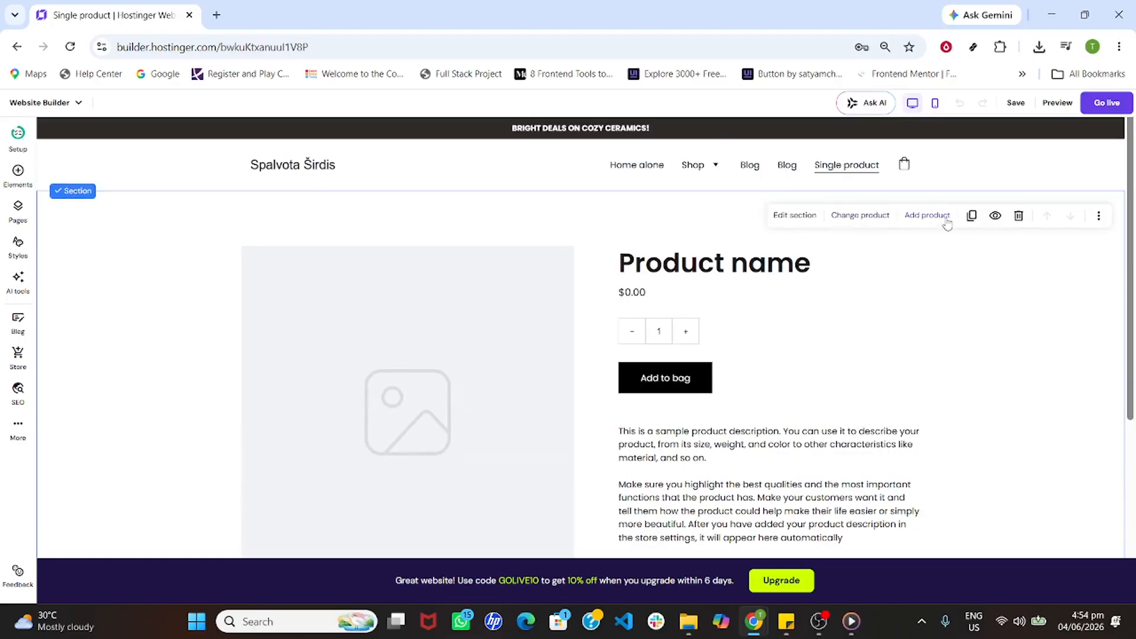
Open the option to add a product from the product section, and dismiss the reload notice
click(936, 219)
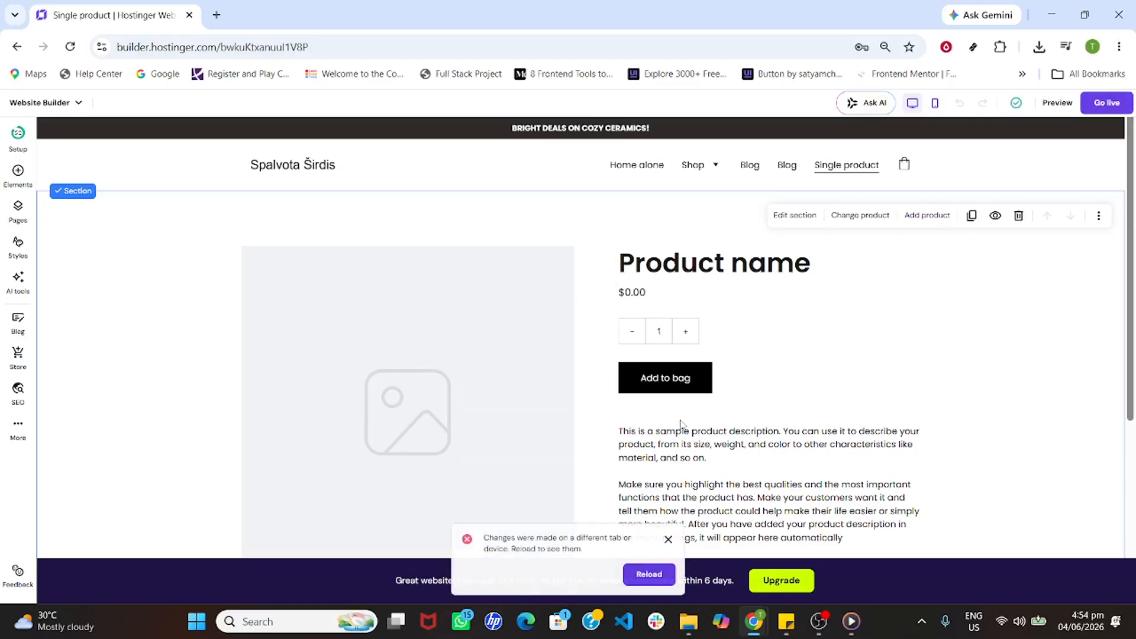
scroll(679, 420, down, 3)
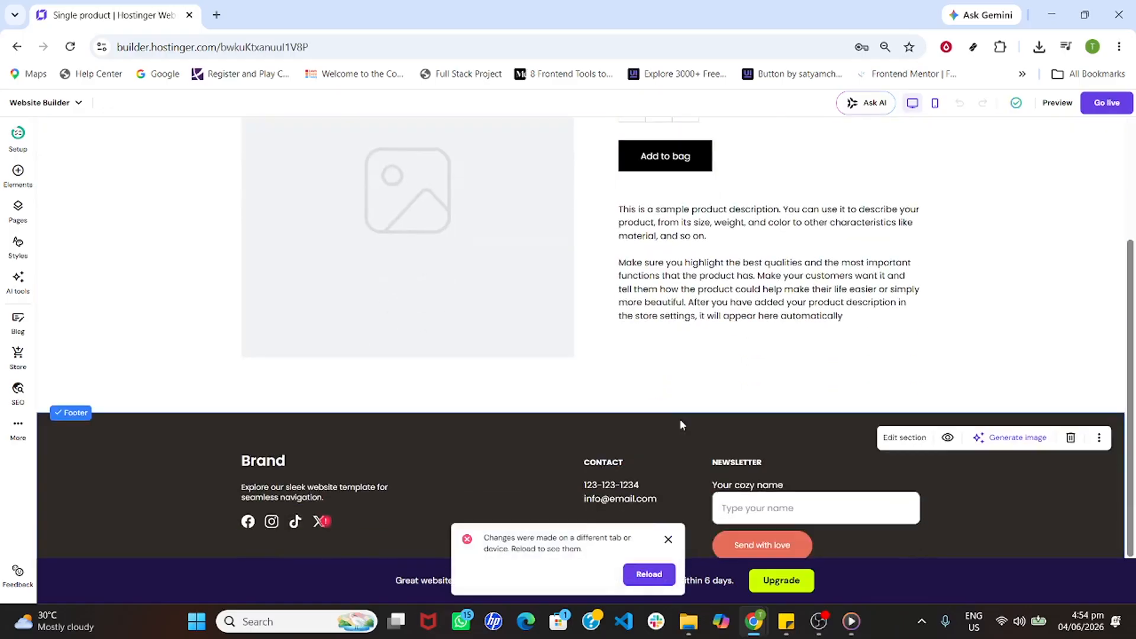
click(668, 539)
scroll(755, 303, up, 5)
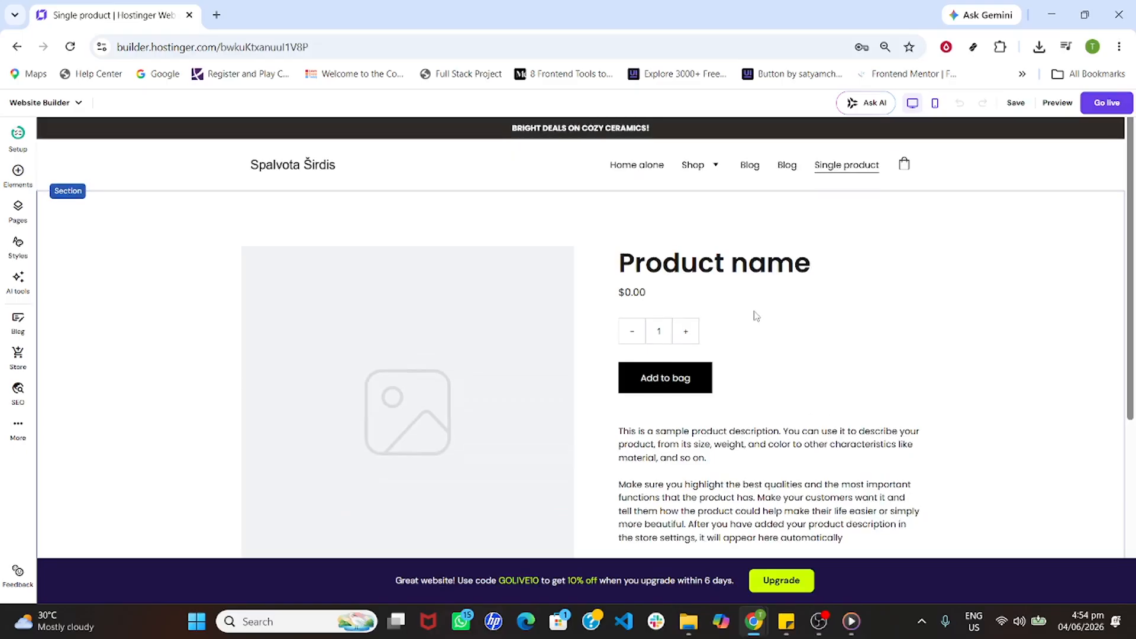
Look over the Single product page and try to save the website changes
scroll(748, 337, down, 3)
scroll(748, 337, up, 3)
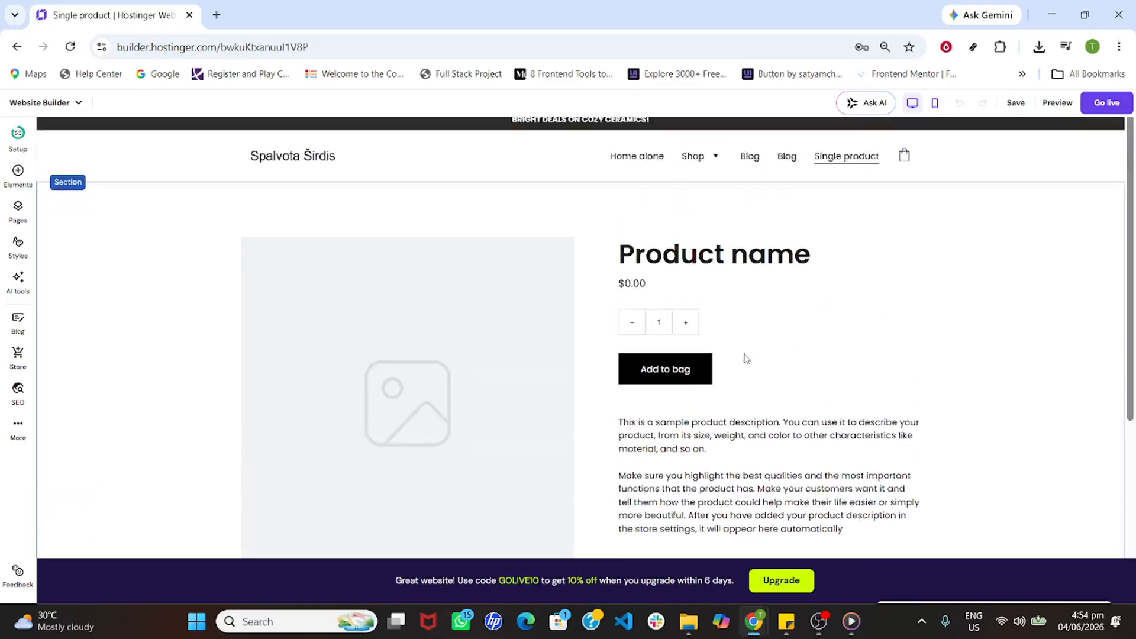
scroll(743, 371, down, 5)
scroll(744, 376, up, 1)
scroll(746, 377, up, 2)
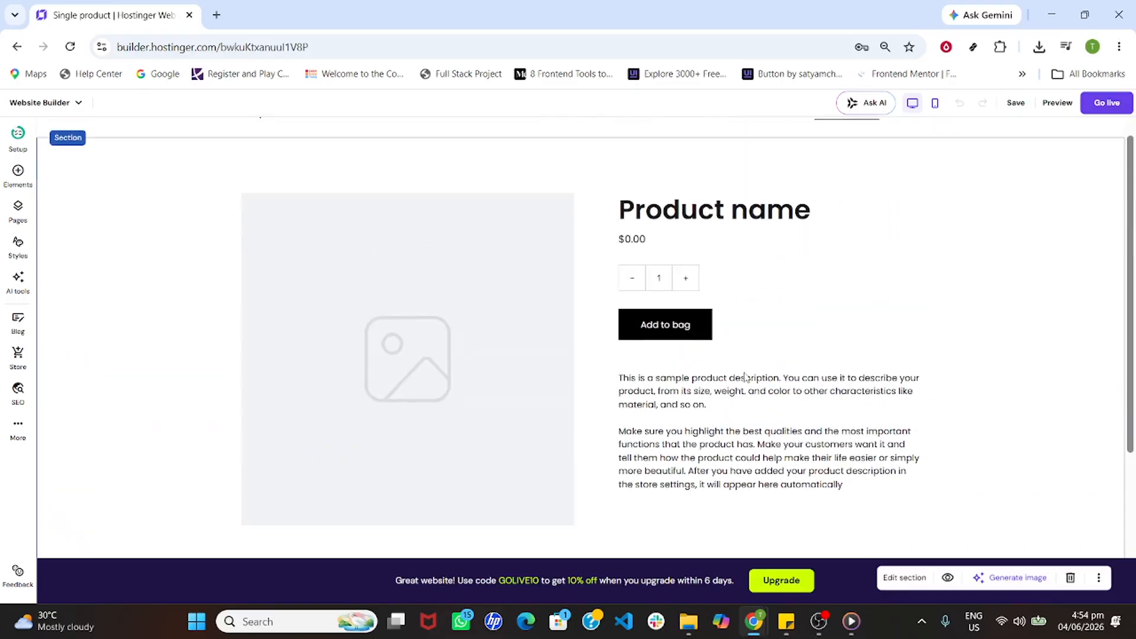
scroll(887, 266, down, 1)
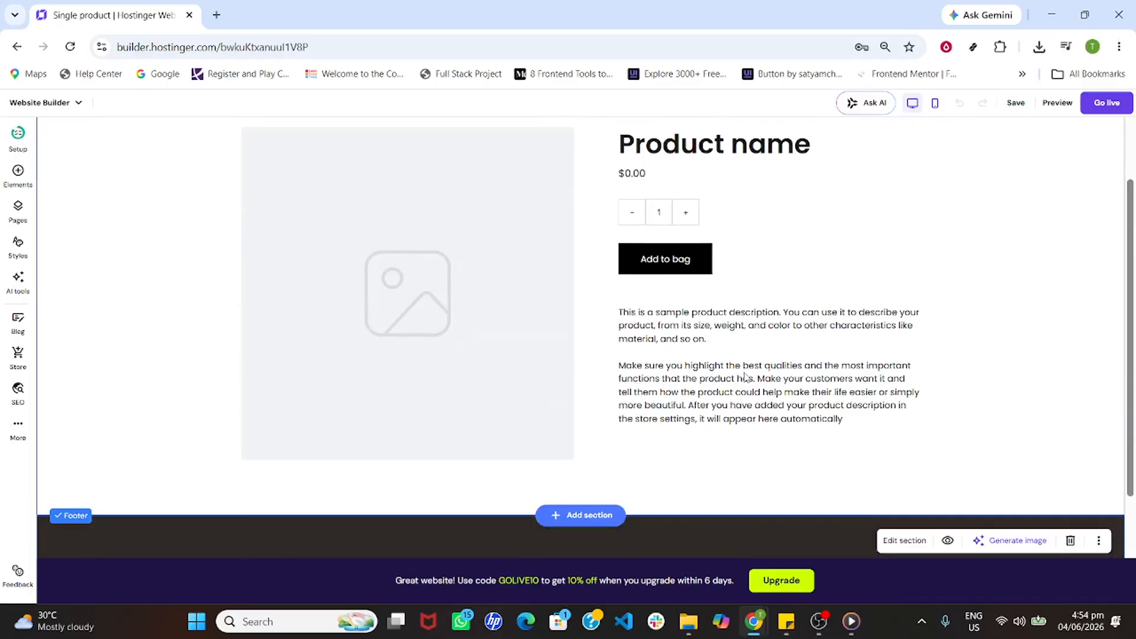
click(1023, 107)
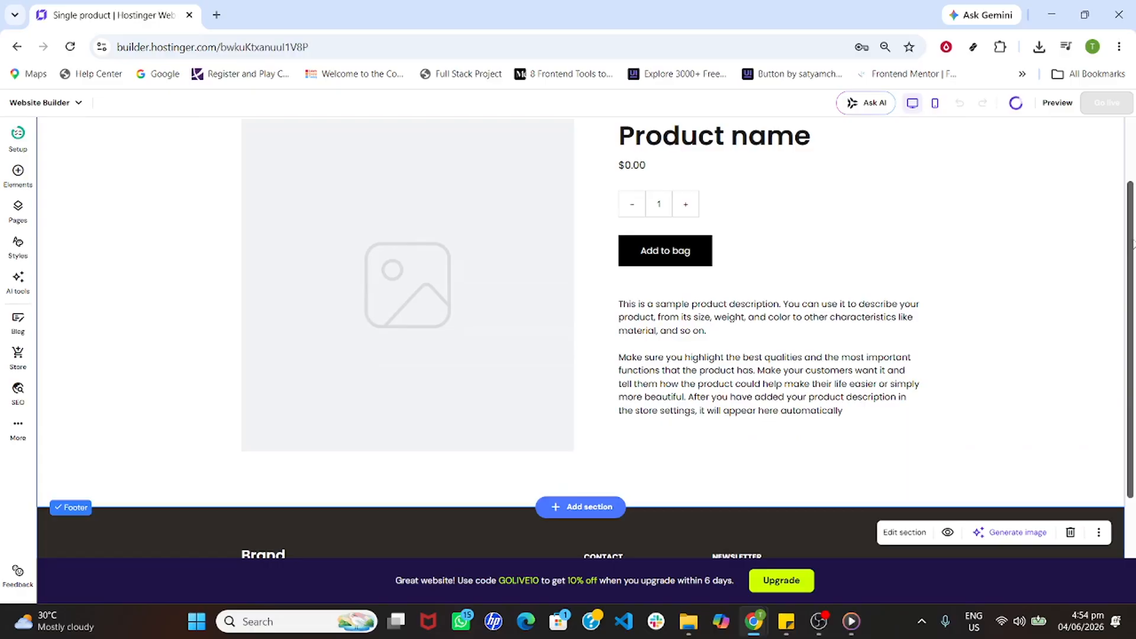
scroll(972, 324, up, 1)
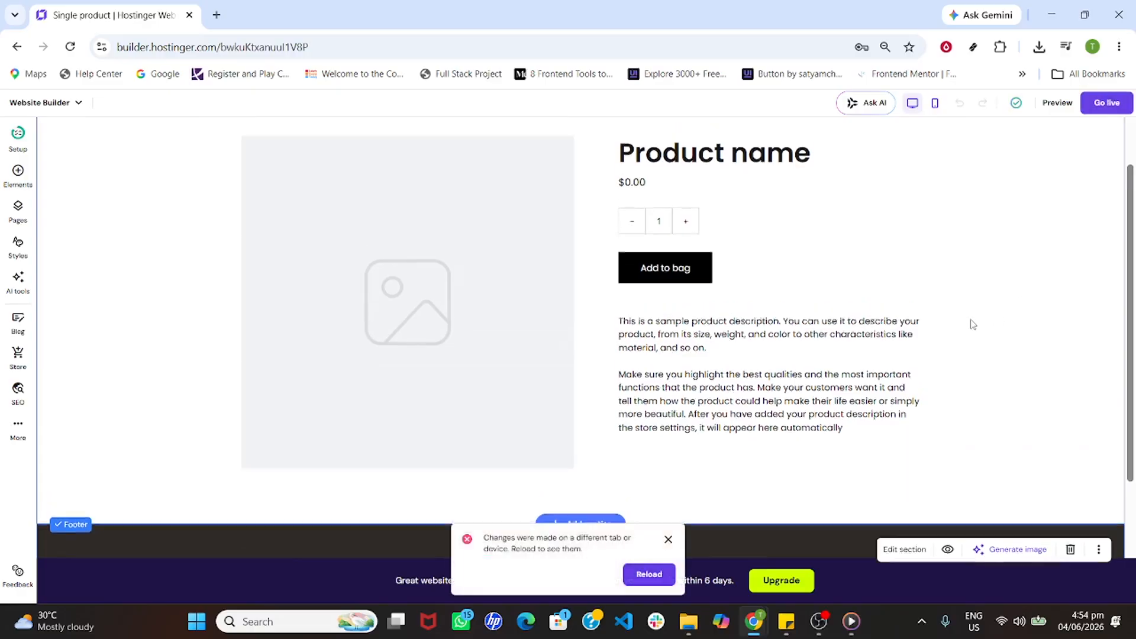